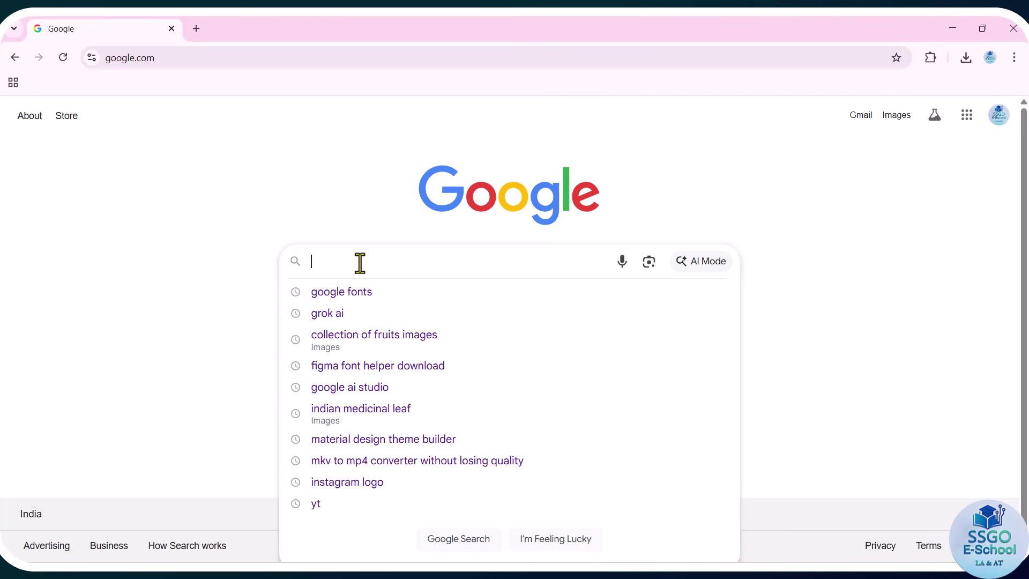
- Search Google for "google fonts" and open the Google Fonts website
type("gogol")
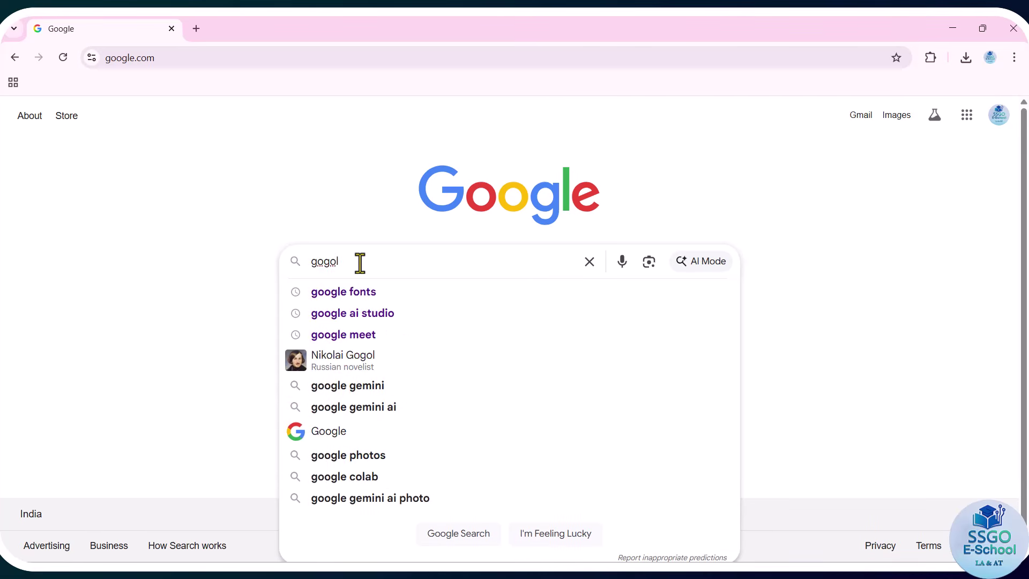
key("BackSpace")
key("BackSpace")
key("BackSpace")
type("ogle font")
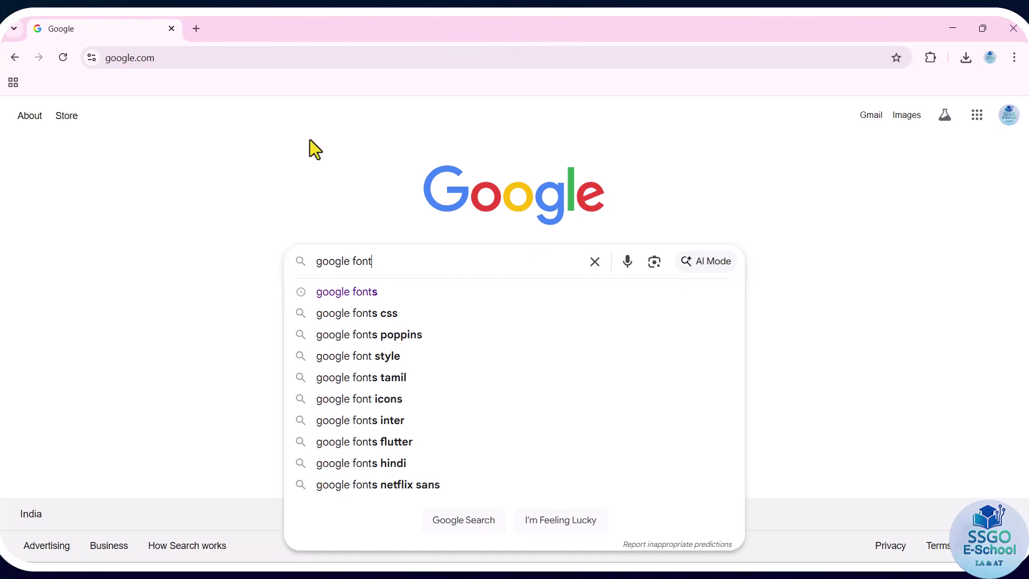
left_click(355, 292)
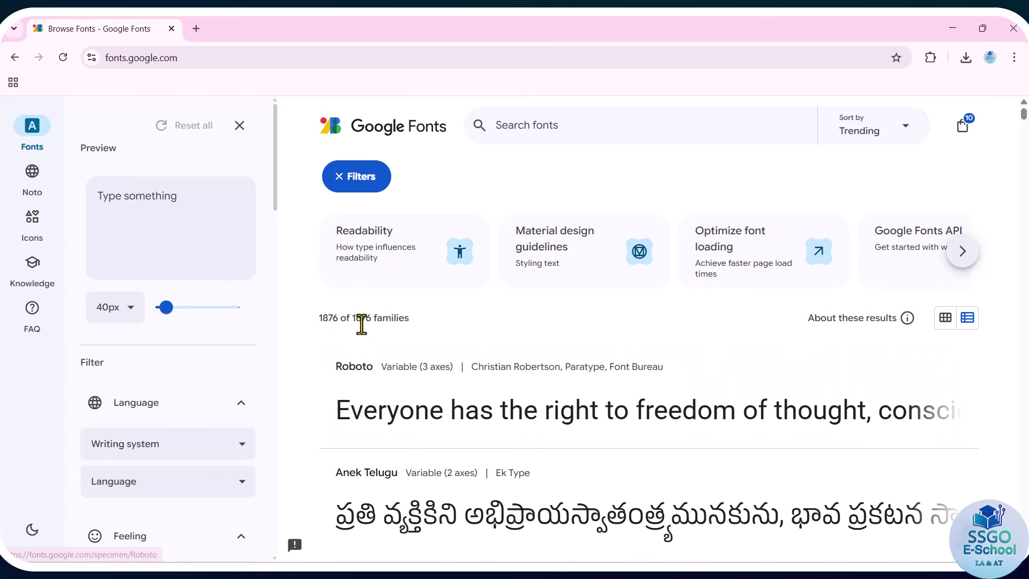
- Examine the Language filter and its list of available writing systems
scroll(246, 383, "down", 3)
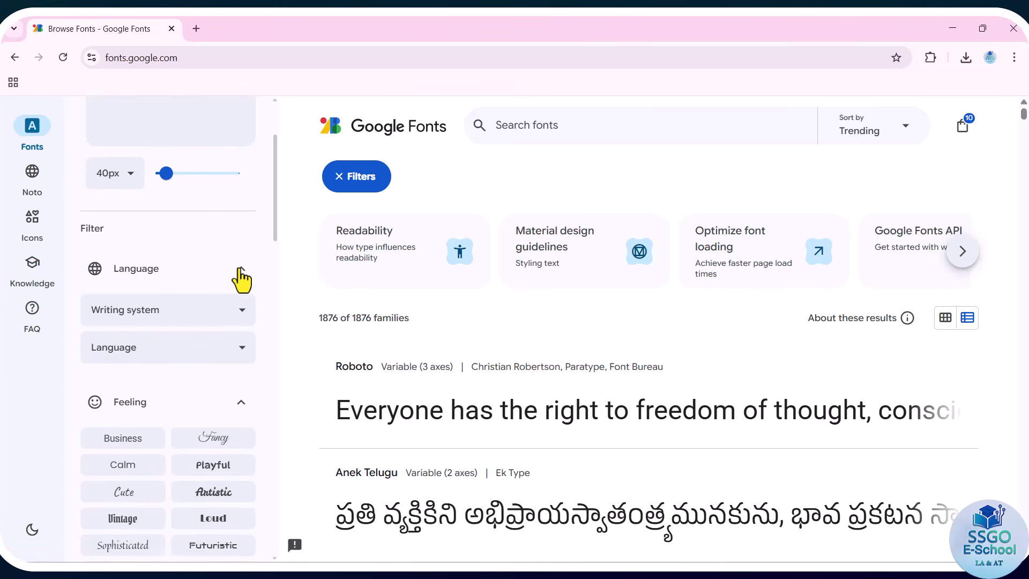
left_click(241, 276)
scroll(194, 390, "down", 2)
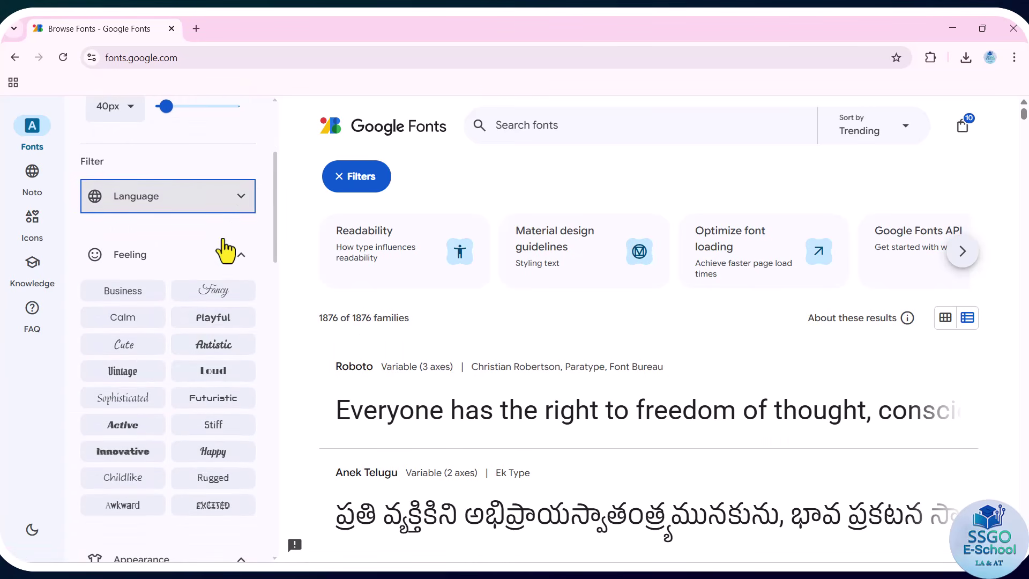
left_click(245, 202)
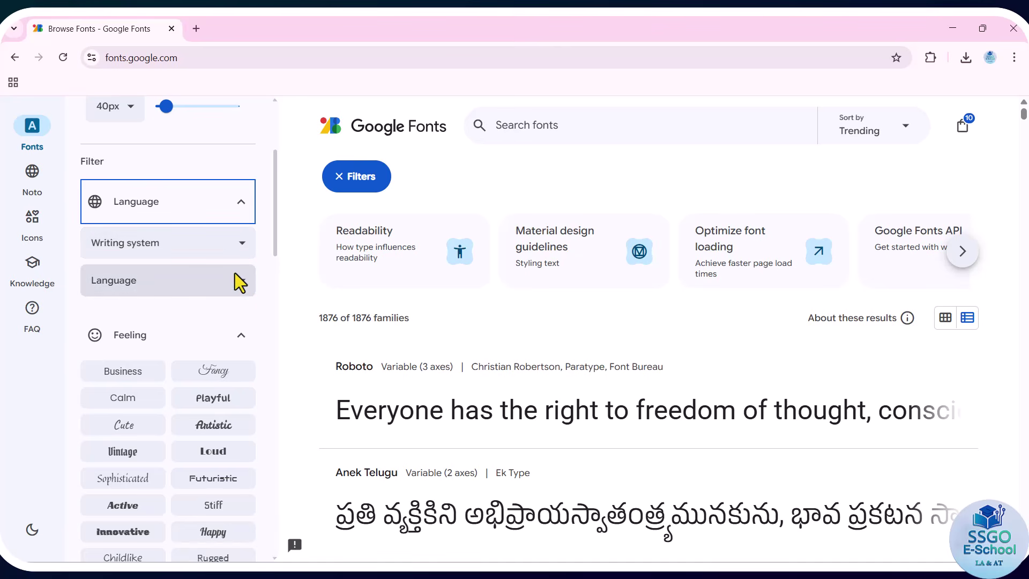
left_click(242, 245)
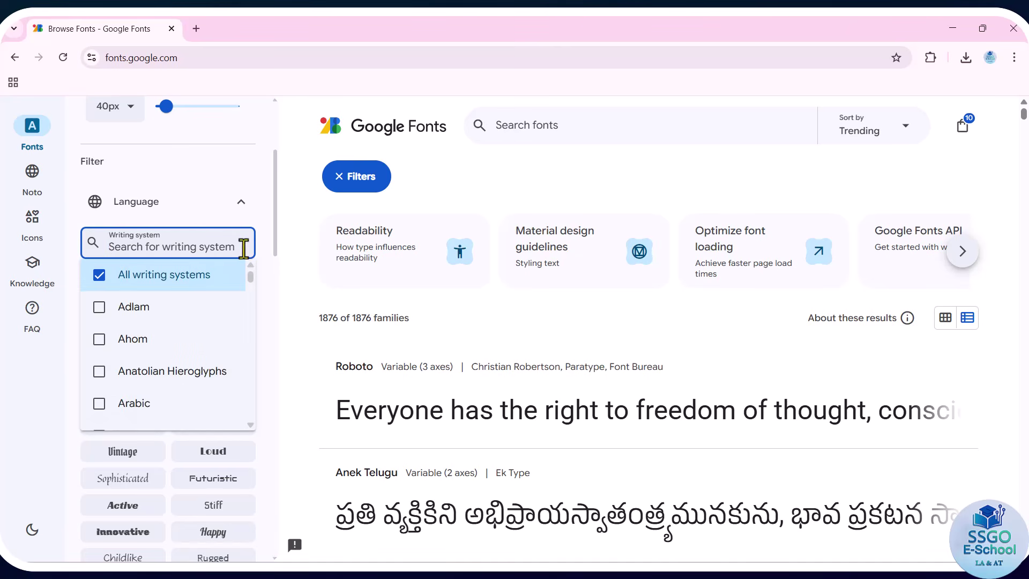
left_click_drag(248, 275, 254, 252)
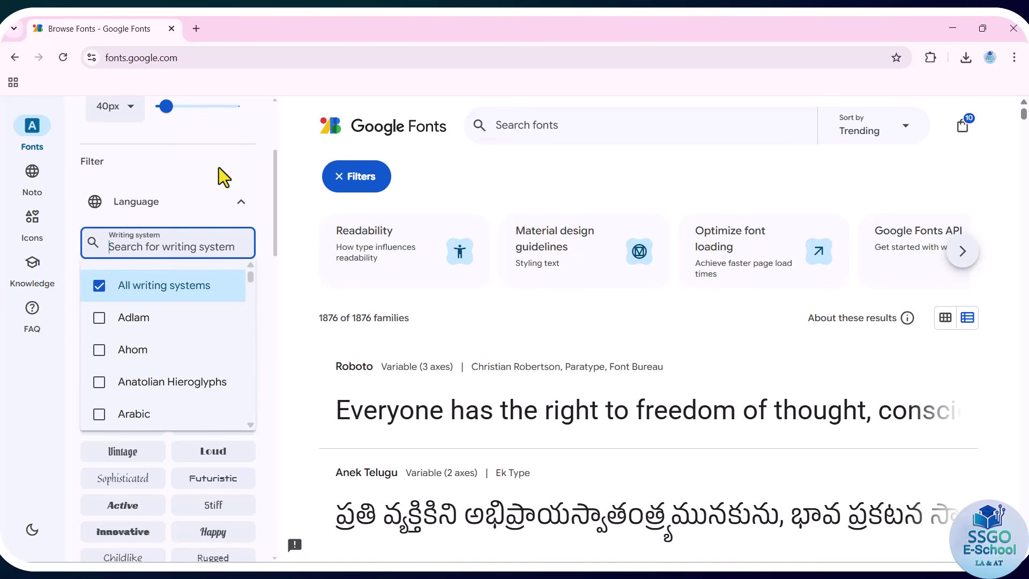
left_click(219, 167)
- Filter the font list to all Serif and all Sans Serif families
scroll(144, 434, "down", 2)
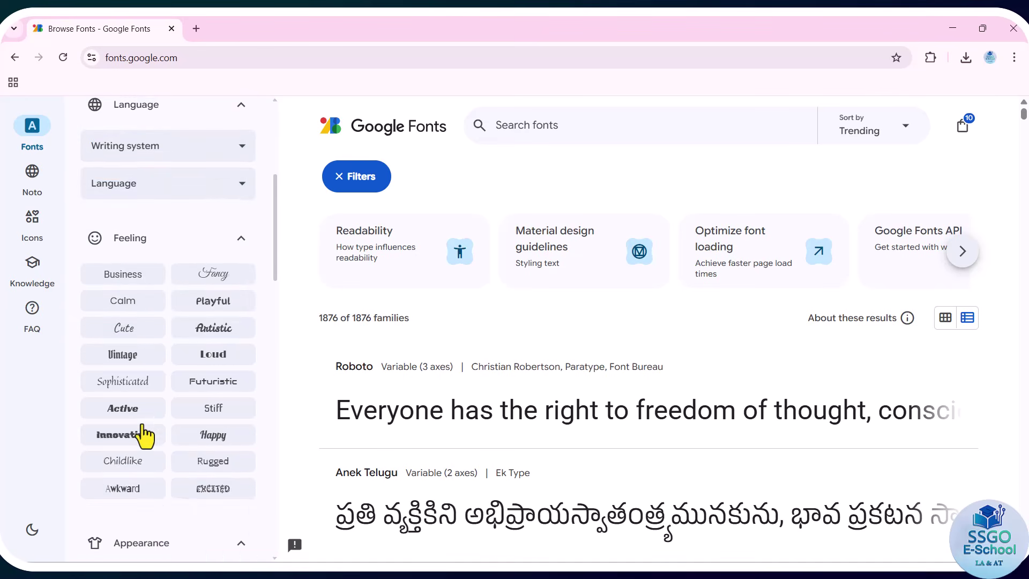
scroll(143, 436, "down", 3)
scroll(176, 429, "down", 4)
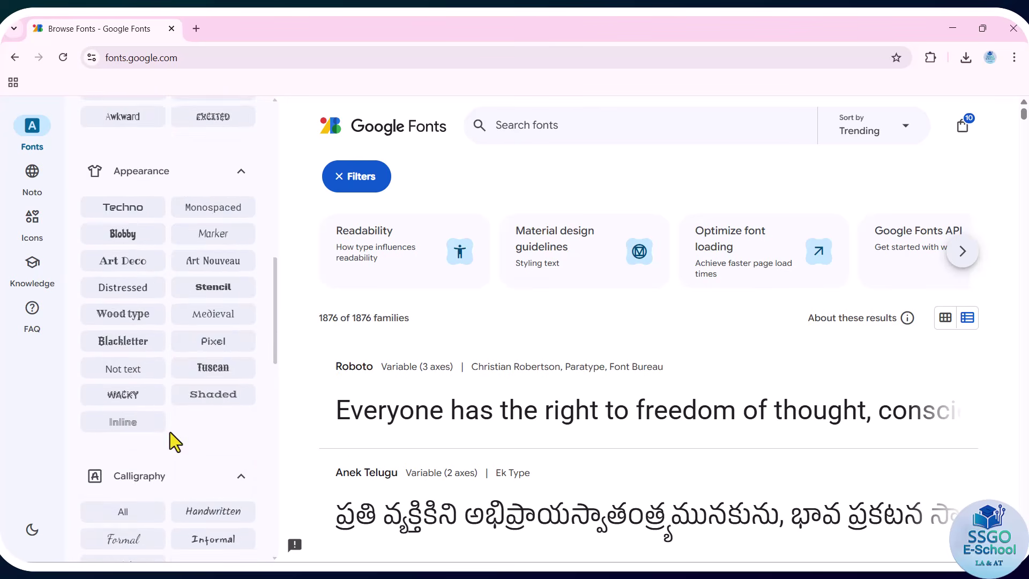
scroll(166, 456, "down", 8)
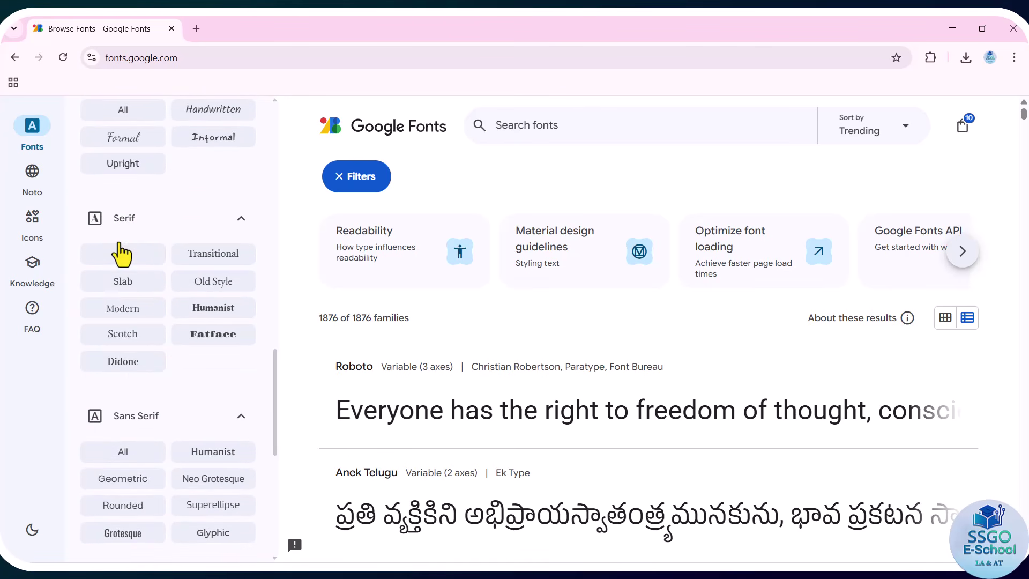
scroll(142, 418, "down", 4)
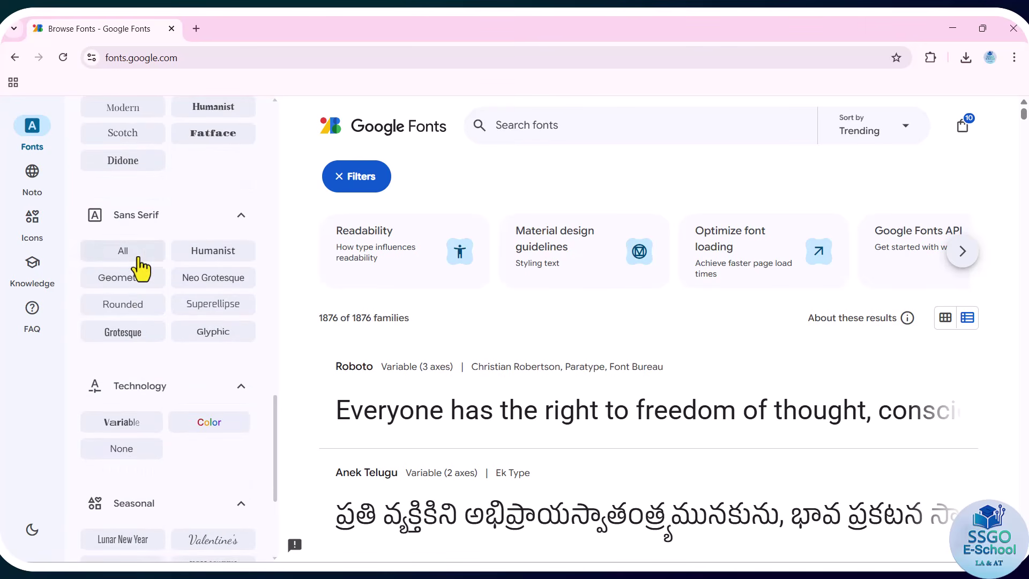
scroll(156, 339, "down", 2)
scroll(159, 338, "up", 6)
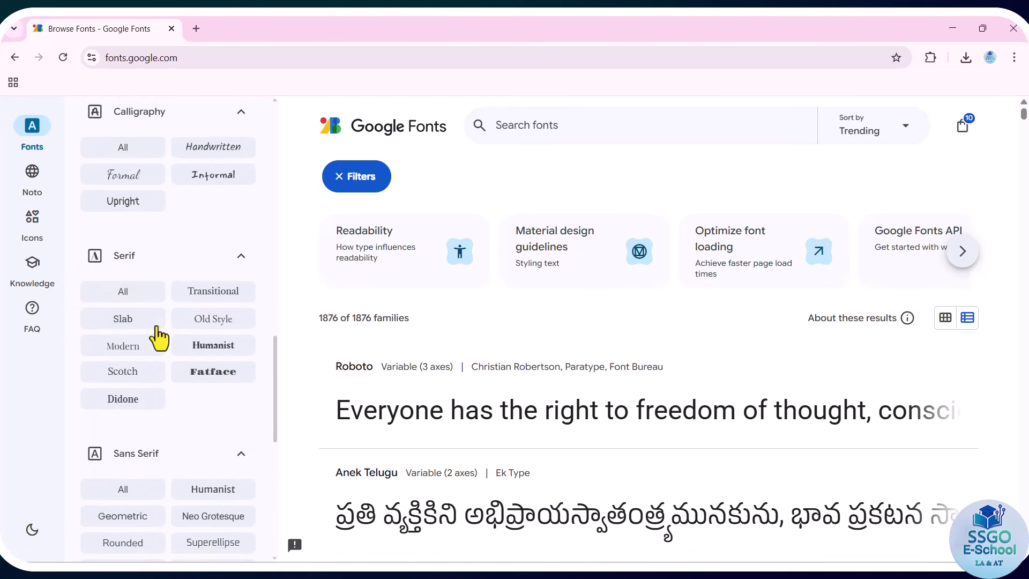
left_click(137, 321)
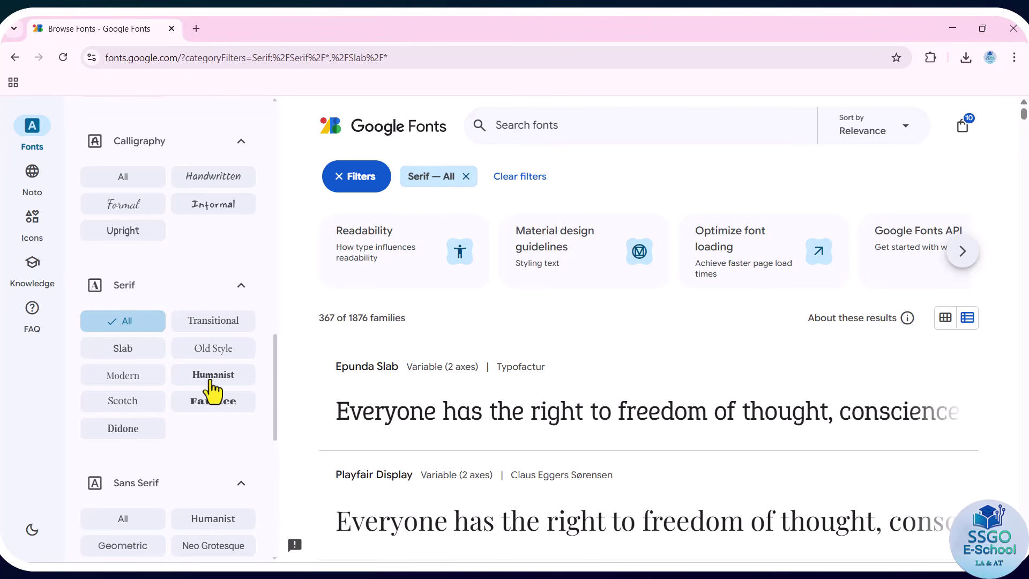
left_click(133, 518)
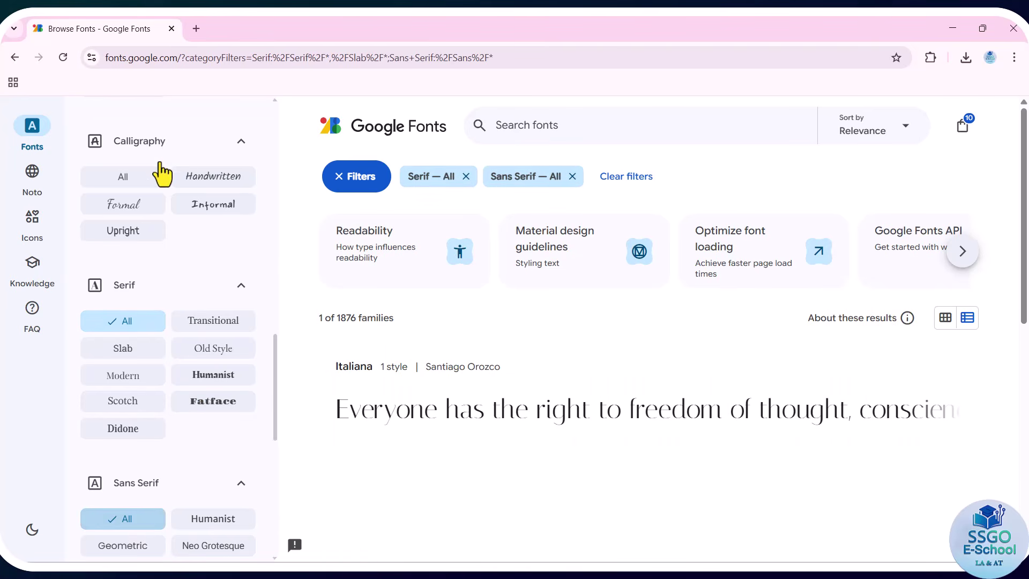
- Set the font preview text to "welcome to ssgo E-school"
scroll(160, 172, "up", 15)
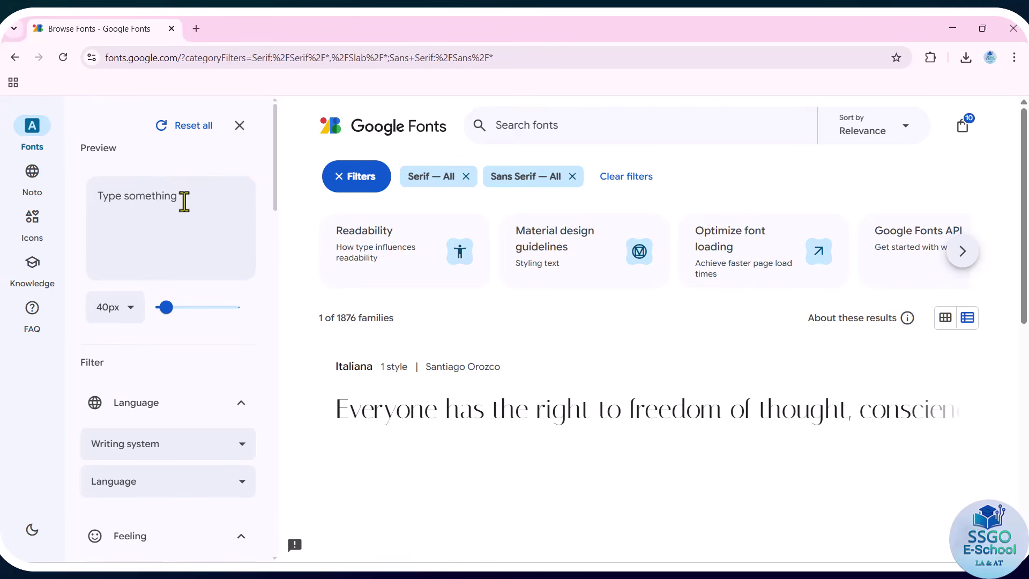
left_click(179, 202)
type("welcome")
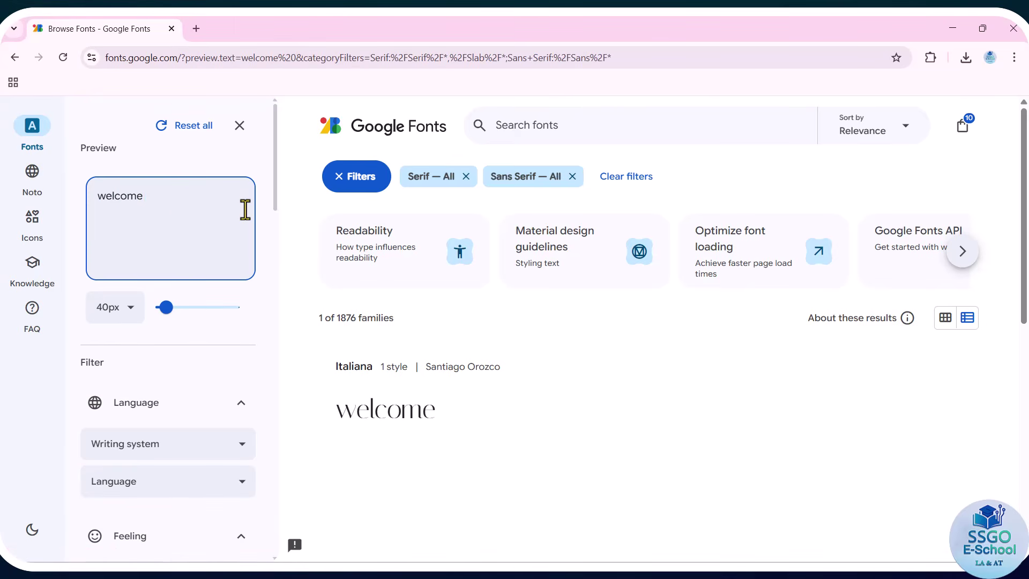
type(" to ssgo E")
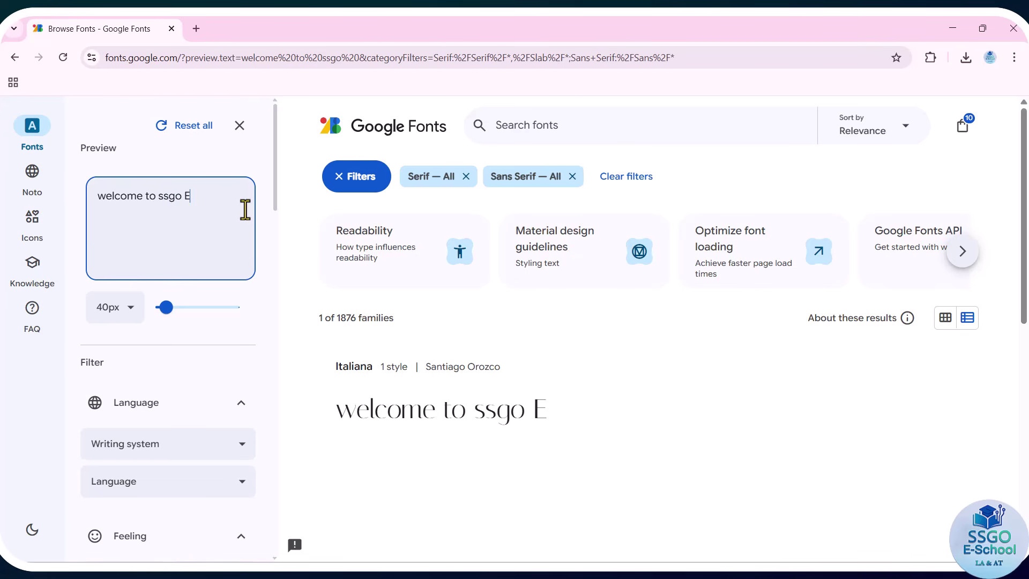
type("-sch")
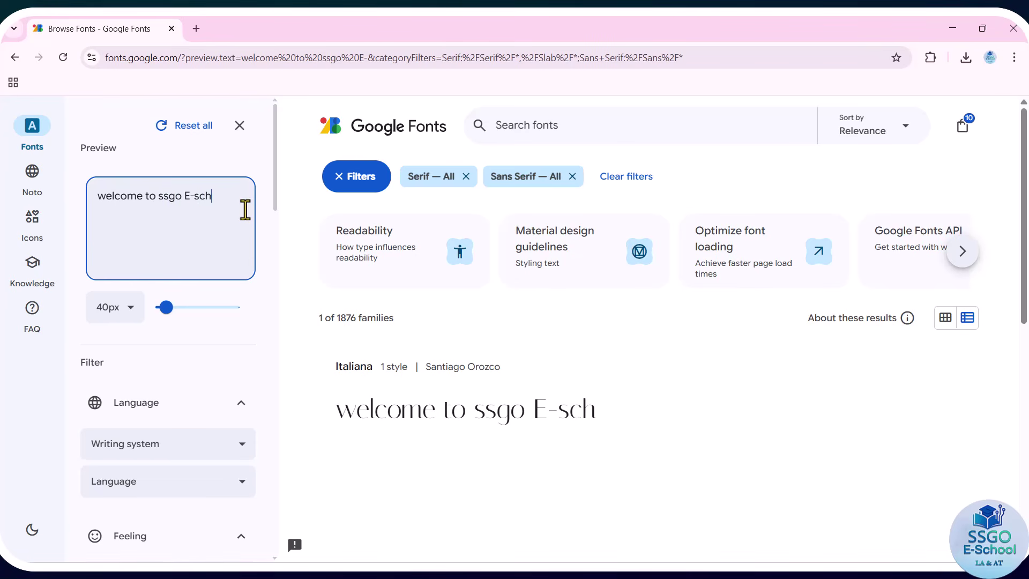
type("ool")
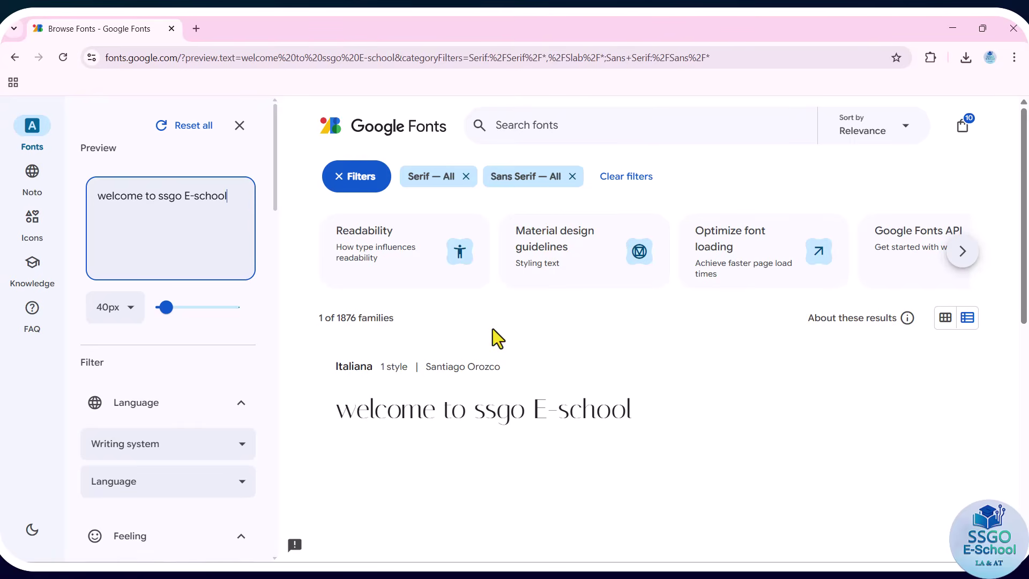
- Set the font preview size to 65px
scroll(649, 385, "down", 5)
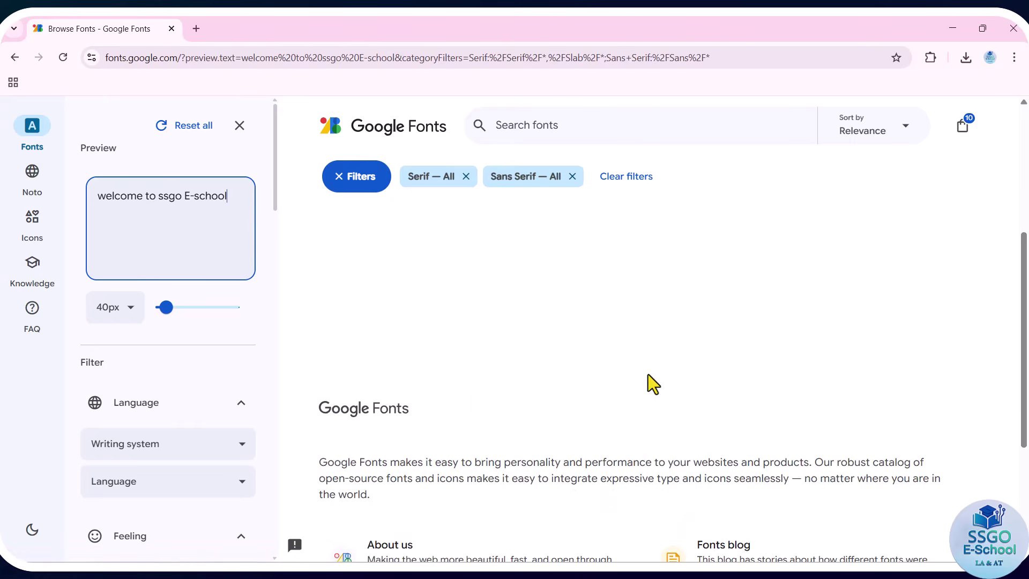
scroll(647, 374, "up", 5)
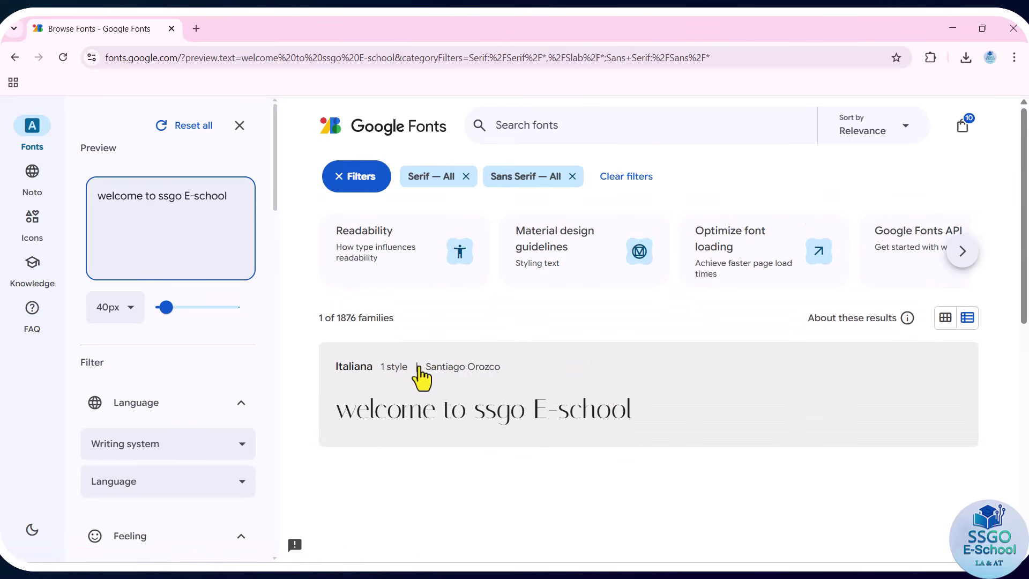
left_click_drag(167, 307, 173, 307)
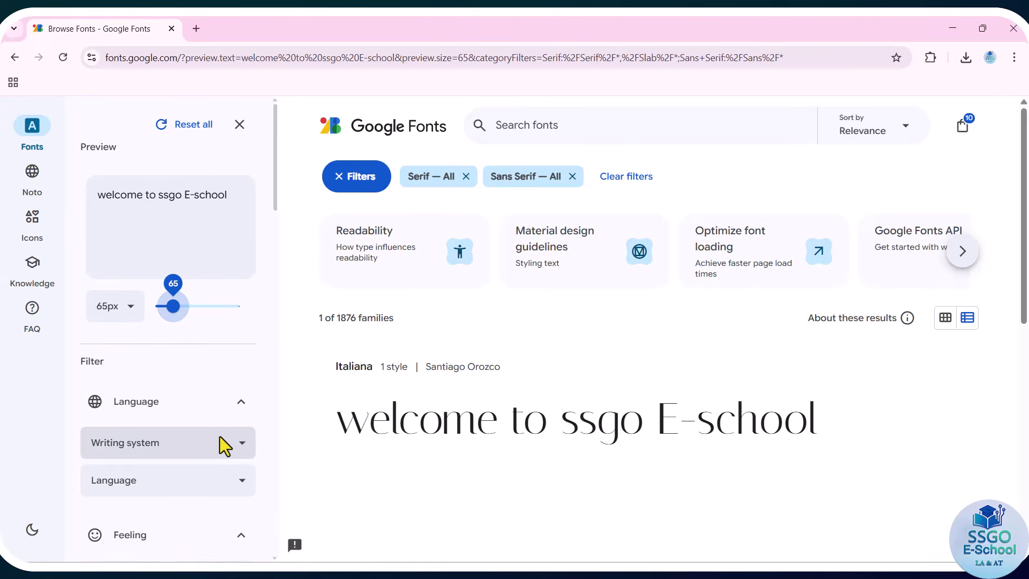
- Remove the Sans Serif and Serif filters from the font list
scroll(222, 439, "down", 1)
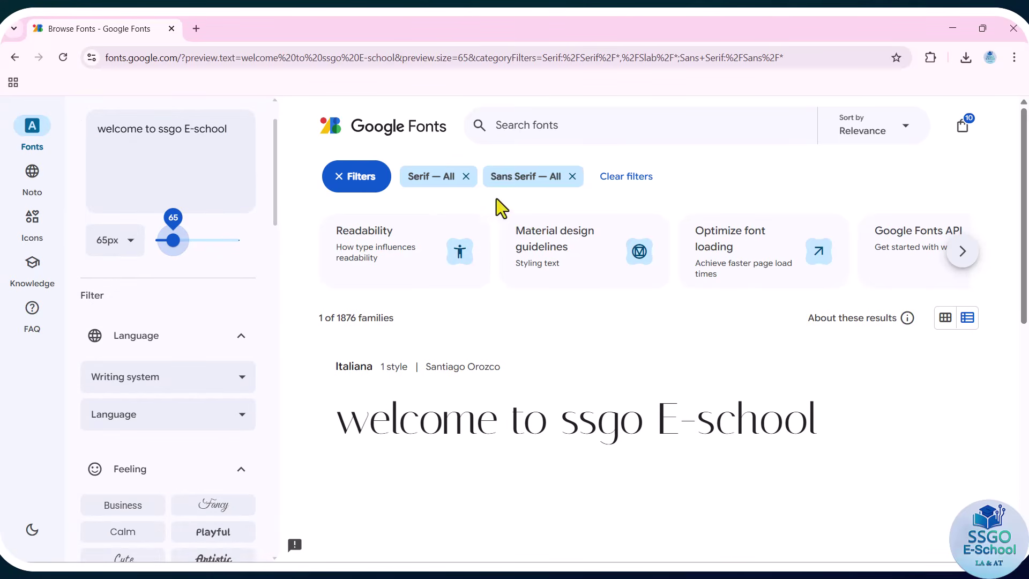
left_click(572, 176)
left_click(465, 177)
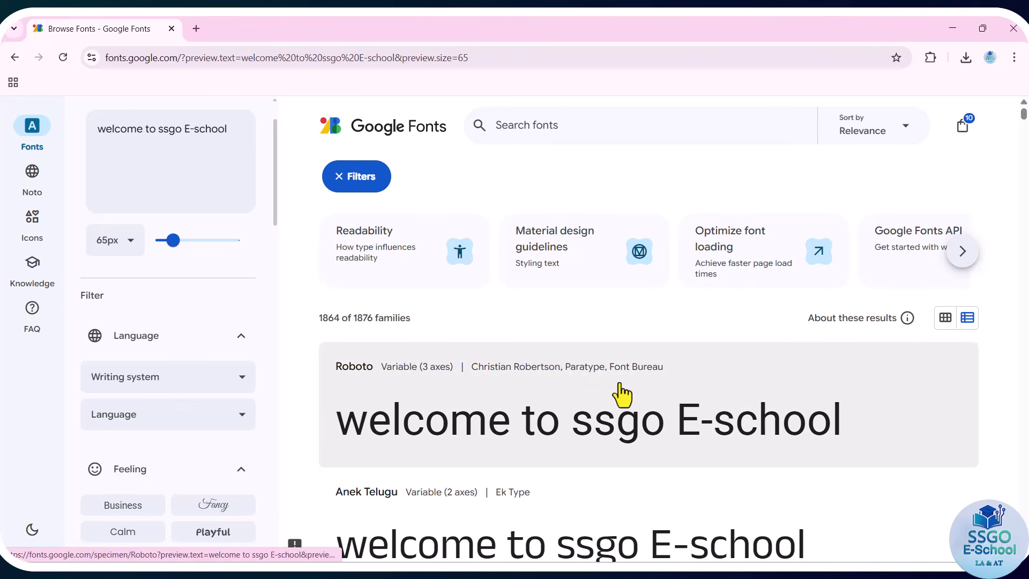
- Browse the font previews and open the Raleway family page
scroll(622, 395, "down", 3)
scroll(622, 395, "down", 12)
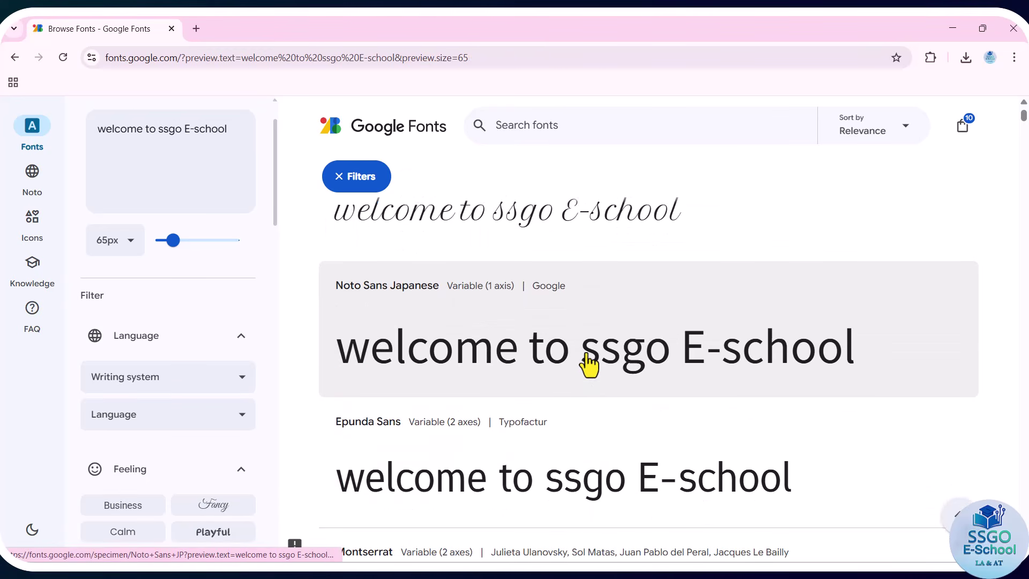
scroll(587, 368, "up", 12)
scroll(587, 368, "down", 8)
scroll(585, 369, "up", 6)
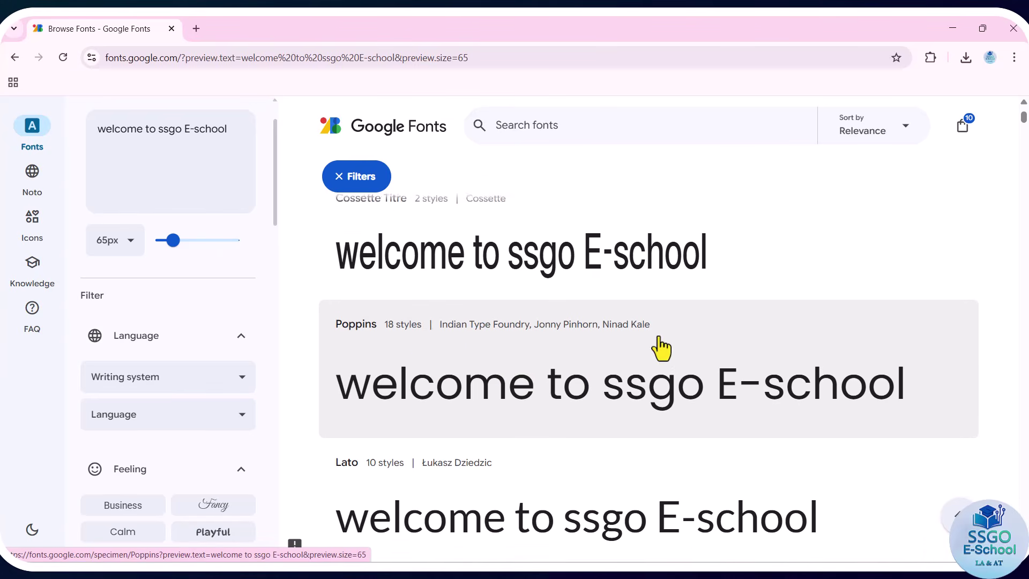
scroll(559, 358, "up", 2)
scroll(638, 346, "down", 6)
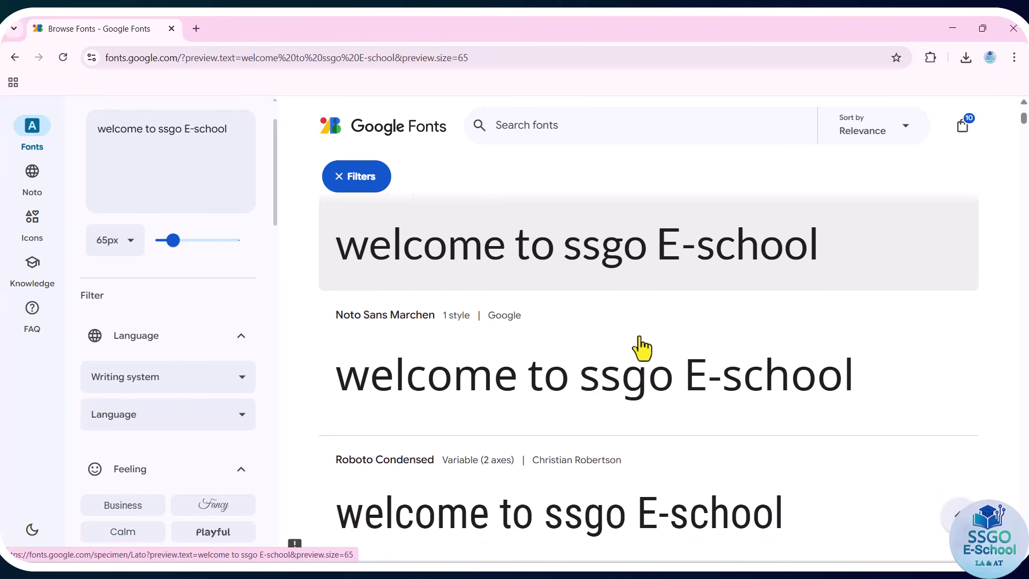
scroll(713, 390, "down", 8)
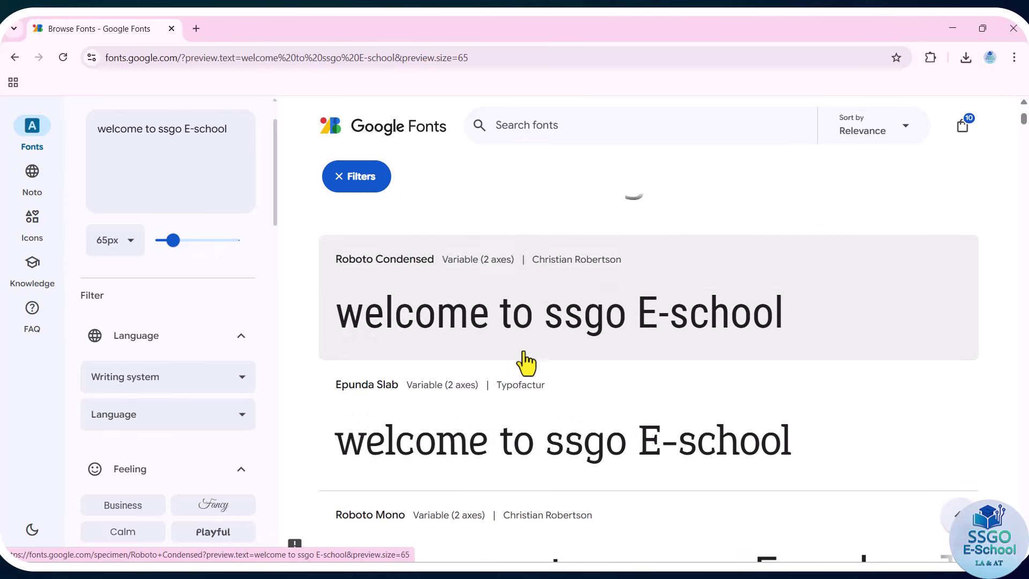
scroll(570, 340, "down", 8)
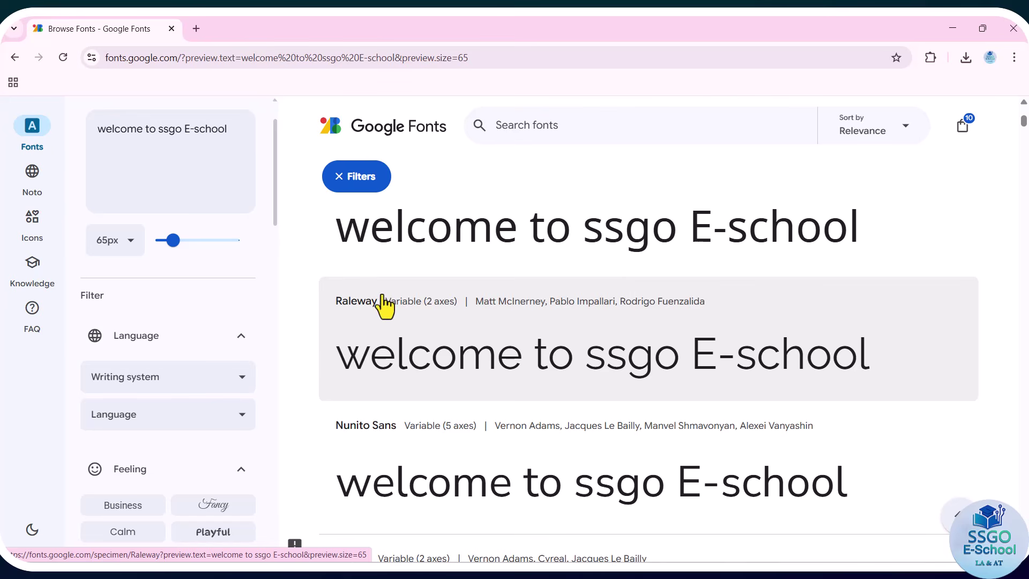
left_click(616, 365)
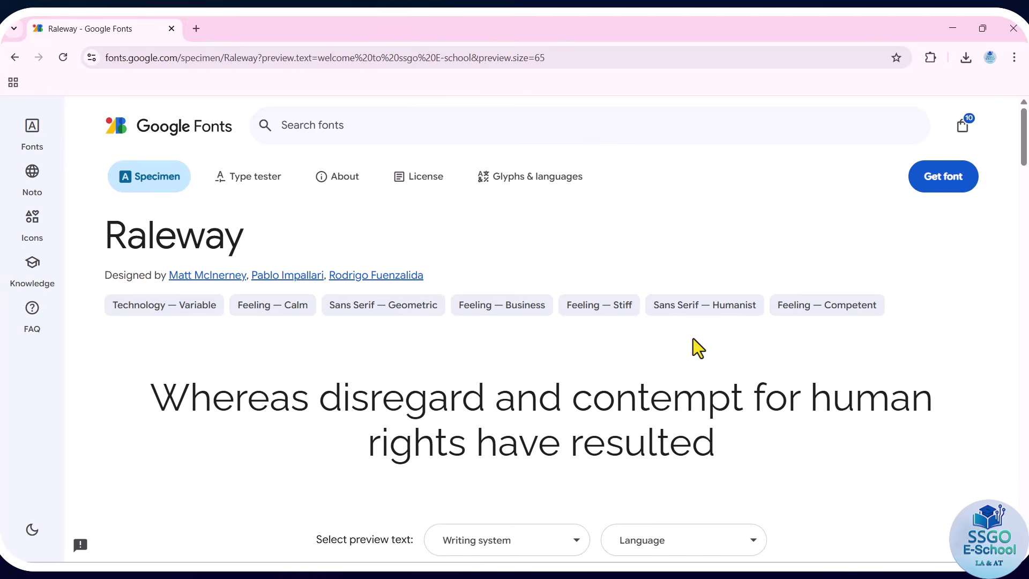
- Examine how the preview text looks in the different Raleway styles
scroll(693, 338, "down", 5)
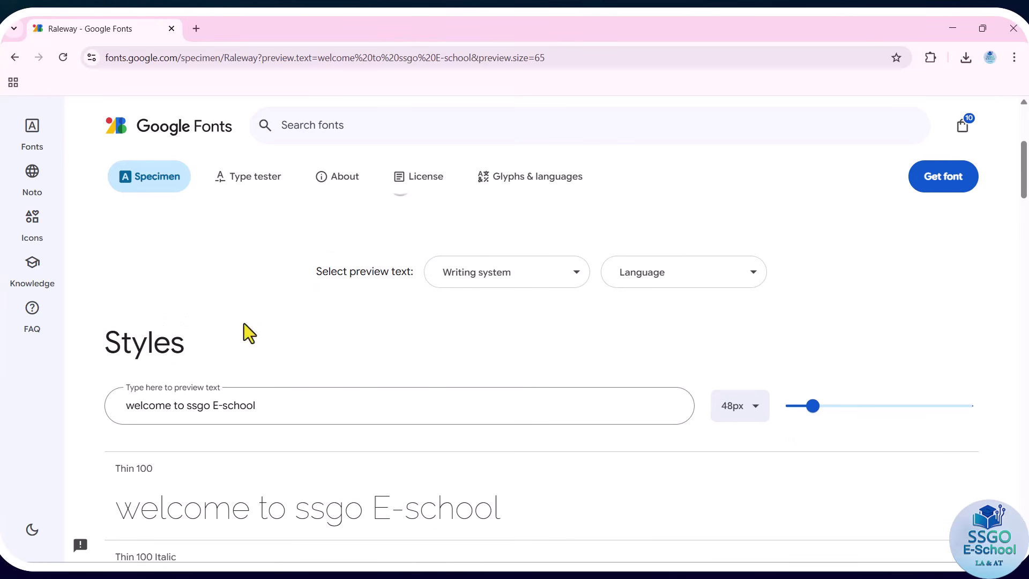
scroll(589, 321, "down", 2)
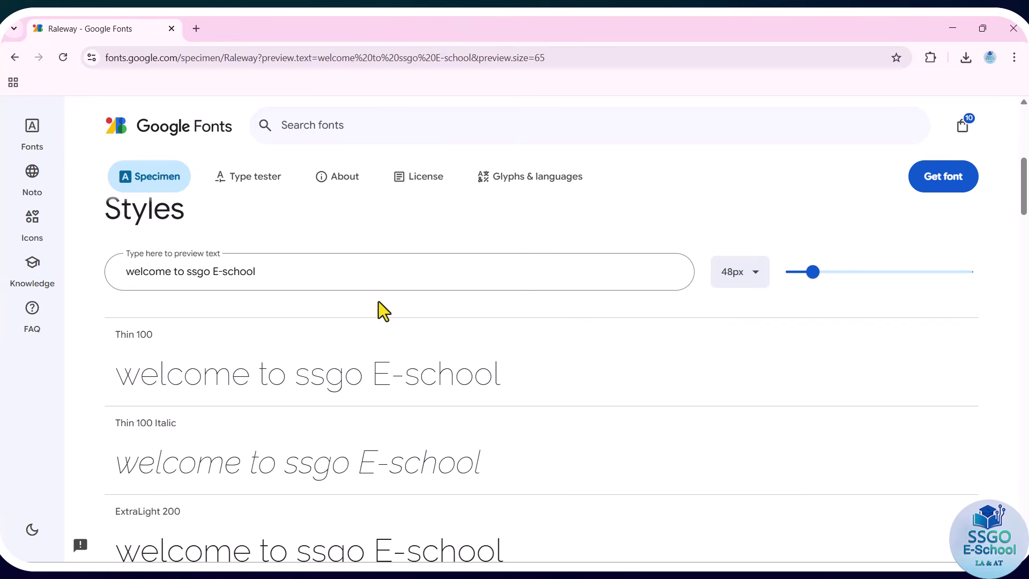
scroll(222, 325, "down", 6)
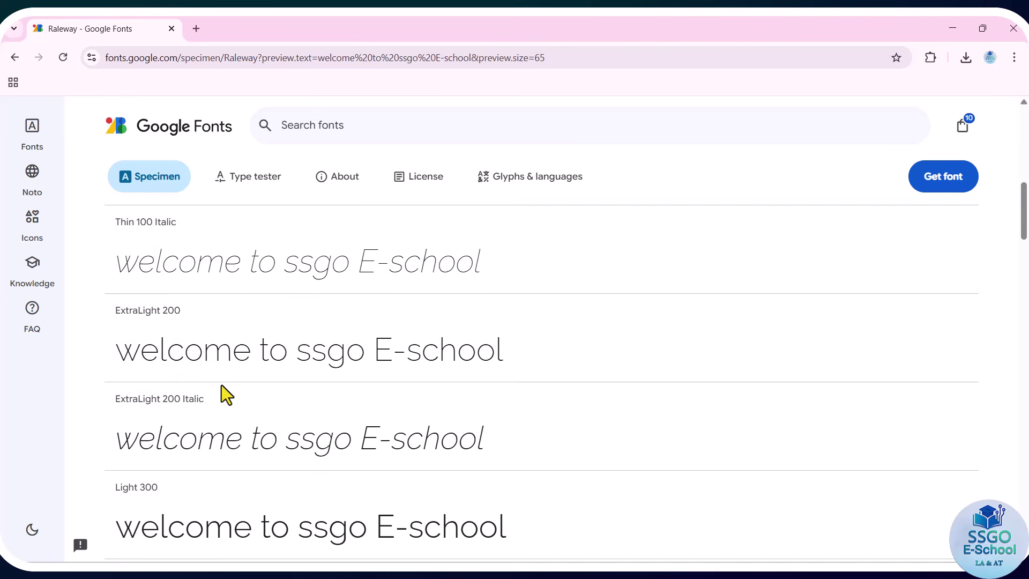
scroll(193, 348, "down", 6)
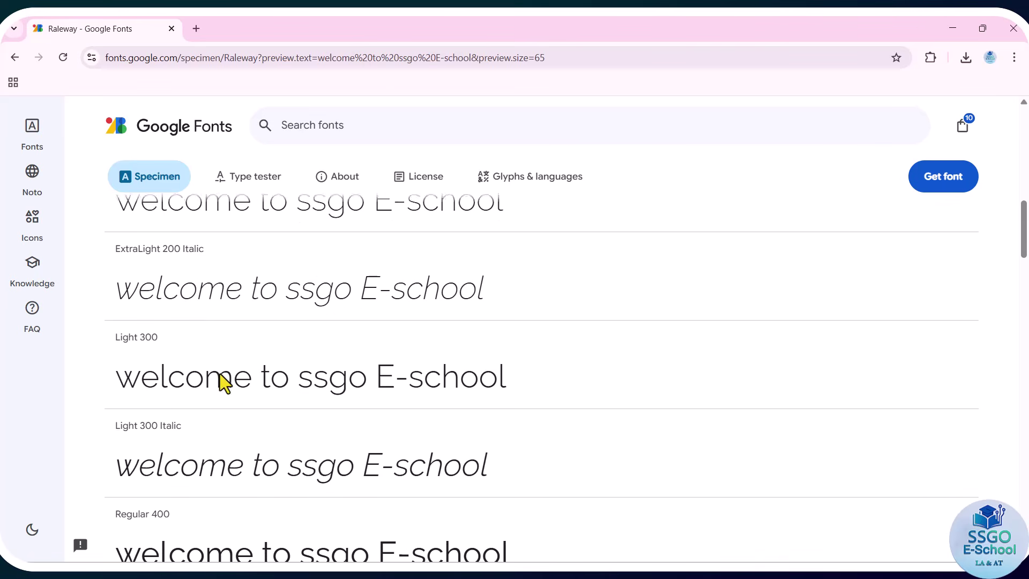
- Compare the preview text across Raleway's weights and italics, and look over the Regular 400 sample paragraphs
scroll(210, 337, "down", 18)
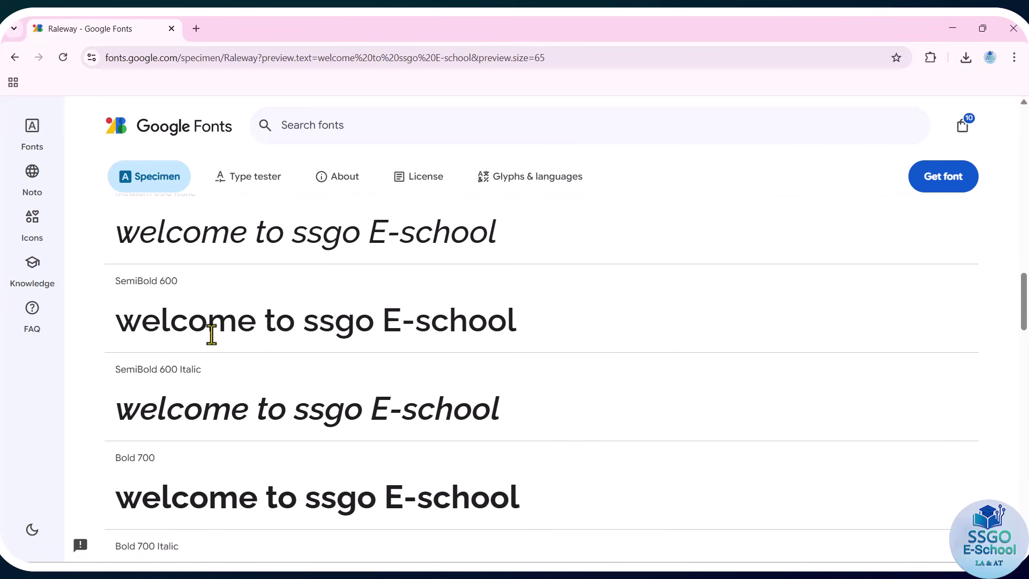
scroll(196, 351, "up", 10)
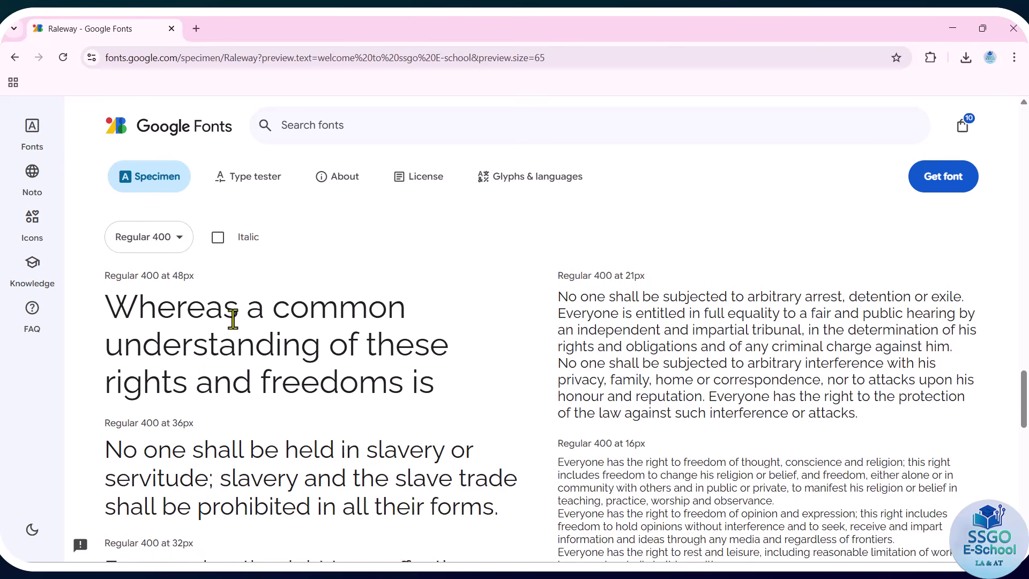
scroll(223, 320, "up", 2)
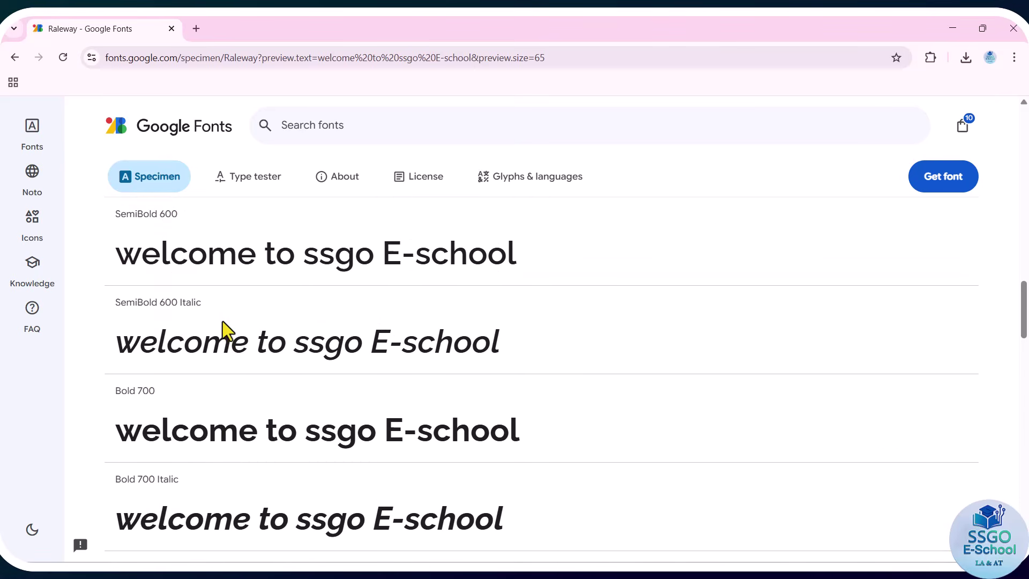
scroll(220, 319, "up", 3)
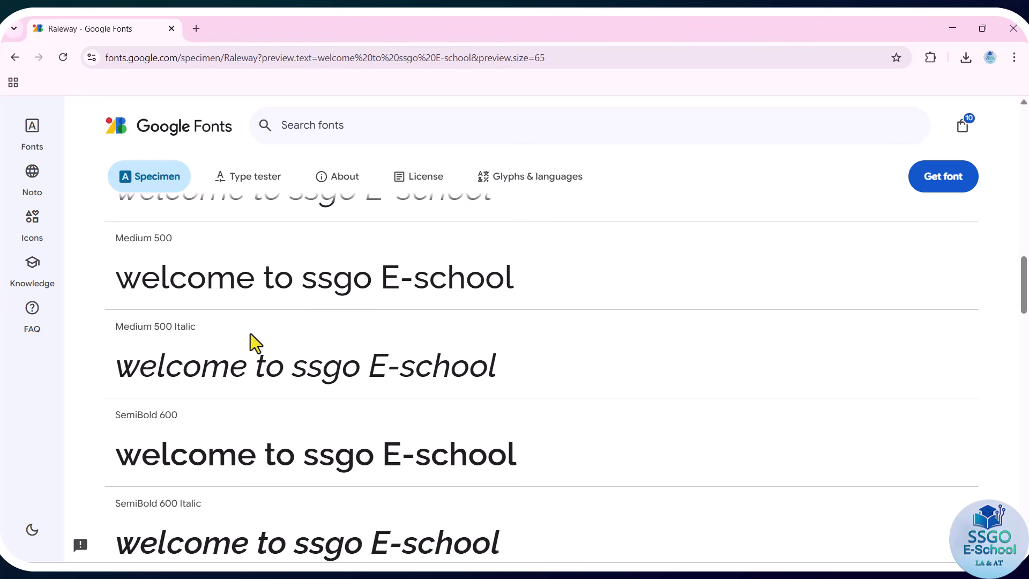
scroll(214, 329, "up", 4)
scroll(214, 322, "up", 15)
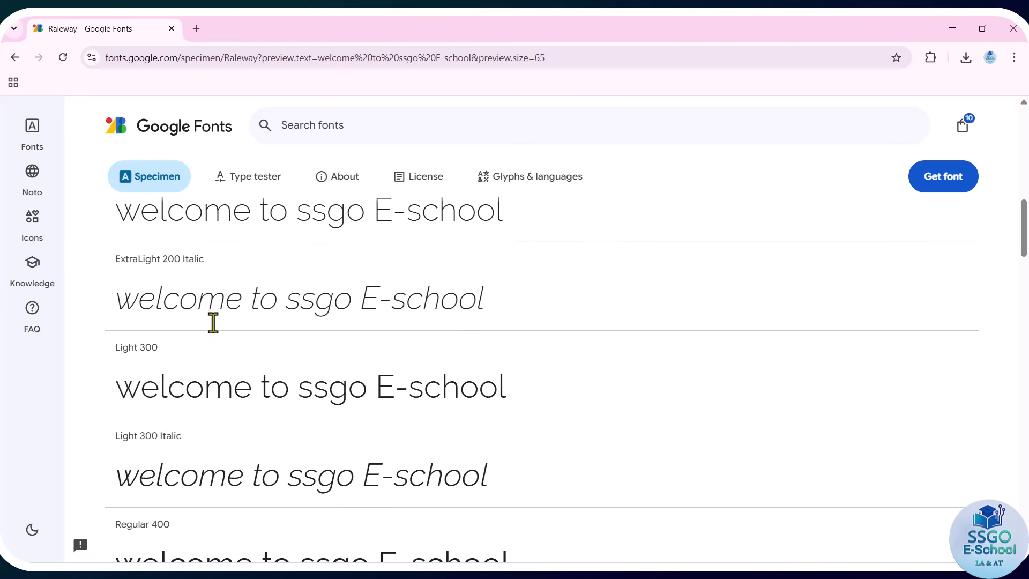
scroll(211, 324, "down", 5)
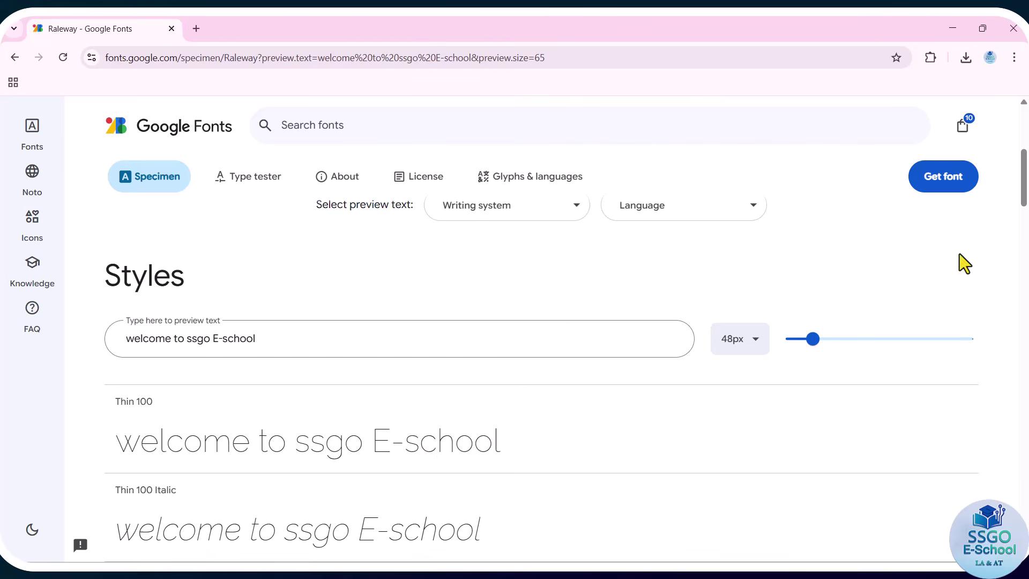
- Add Raleway to the font selection and download all selected font families
left_click(941, 188)
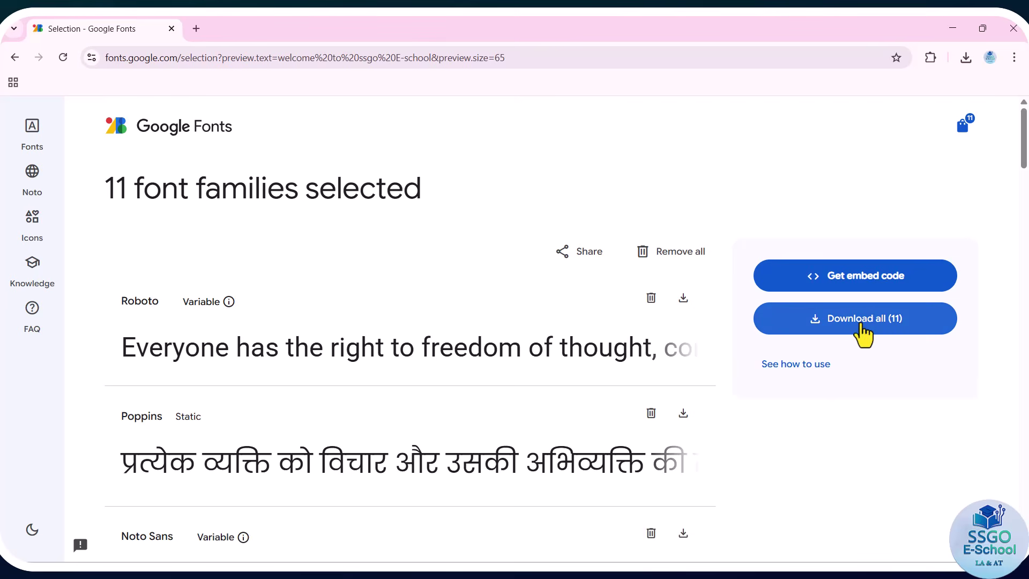
left_click(877, 321)
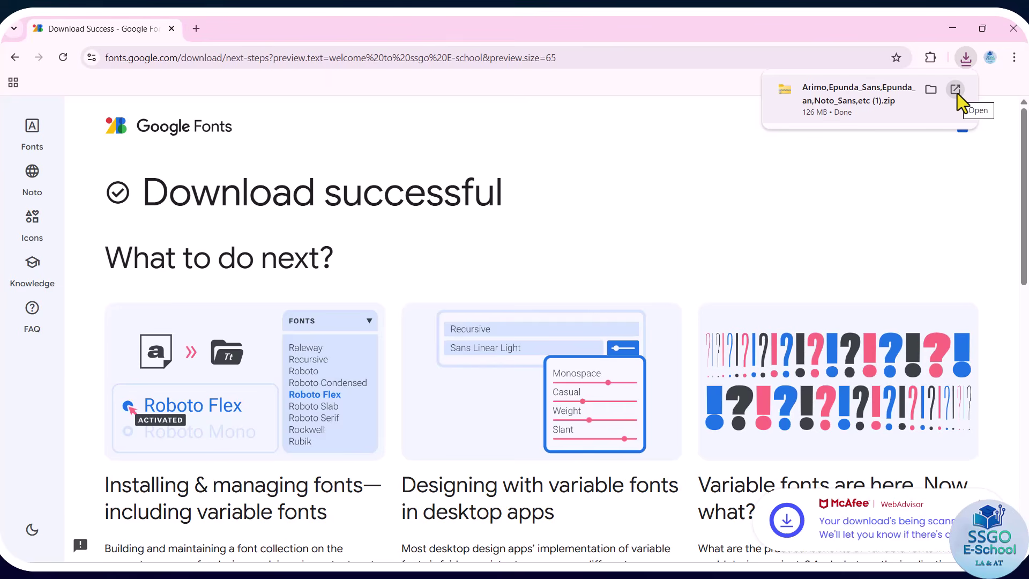
- Install Raleway-Italic-VariableFont_wght from the Raleway folder of the downloaded archive in File Explorer, and switch back to the Google Fonts browser window
left_click(956, 93)
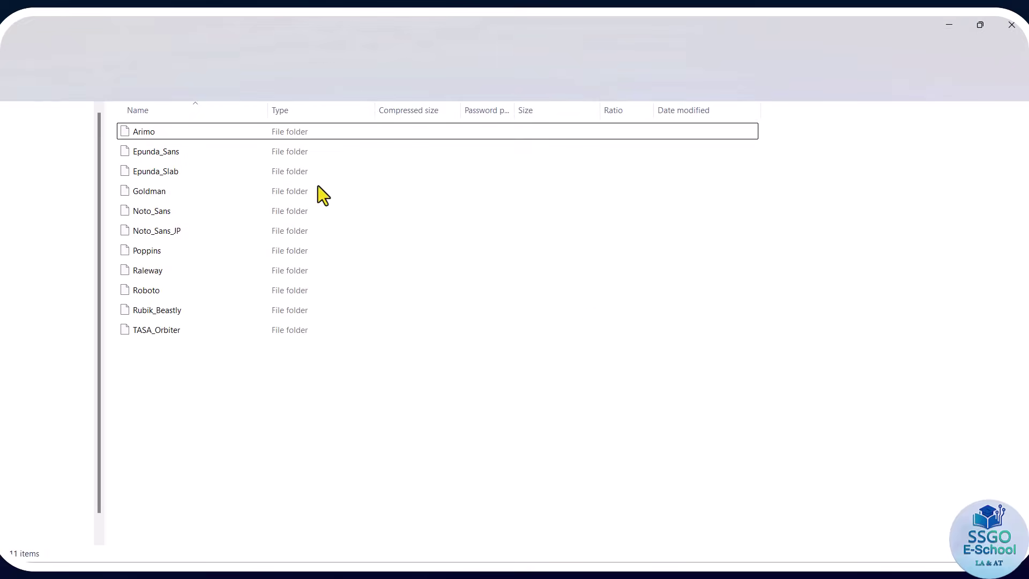
double_click(159, 272)
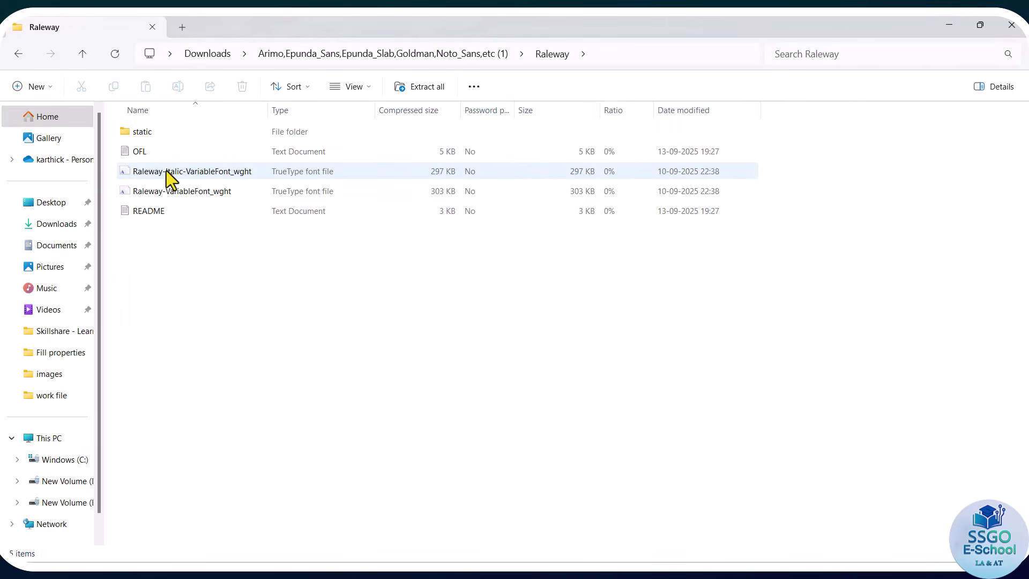
double_click(167, 172)
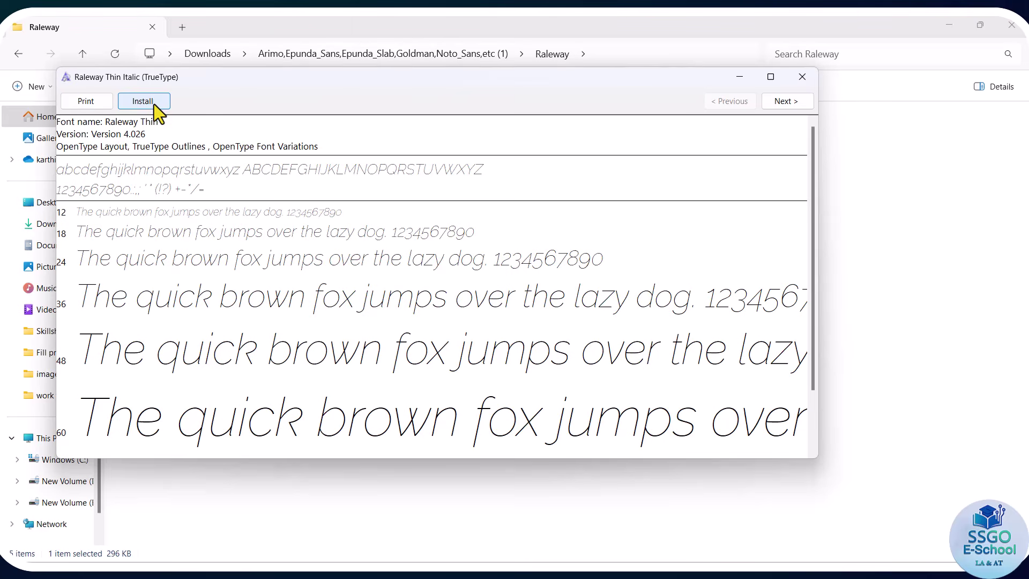
left_click(153, 104)
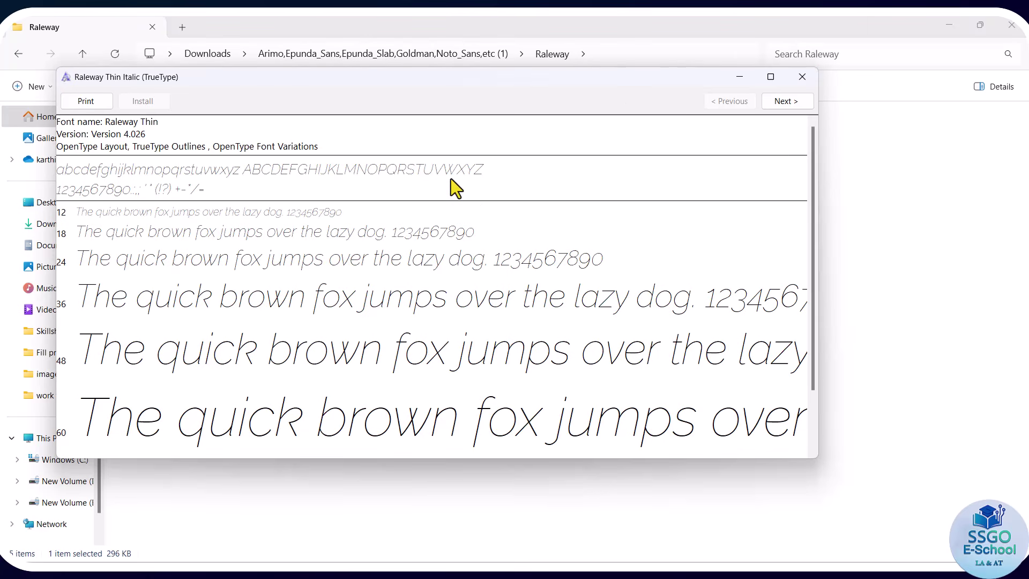
left_click(802, 76)
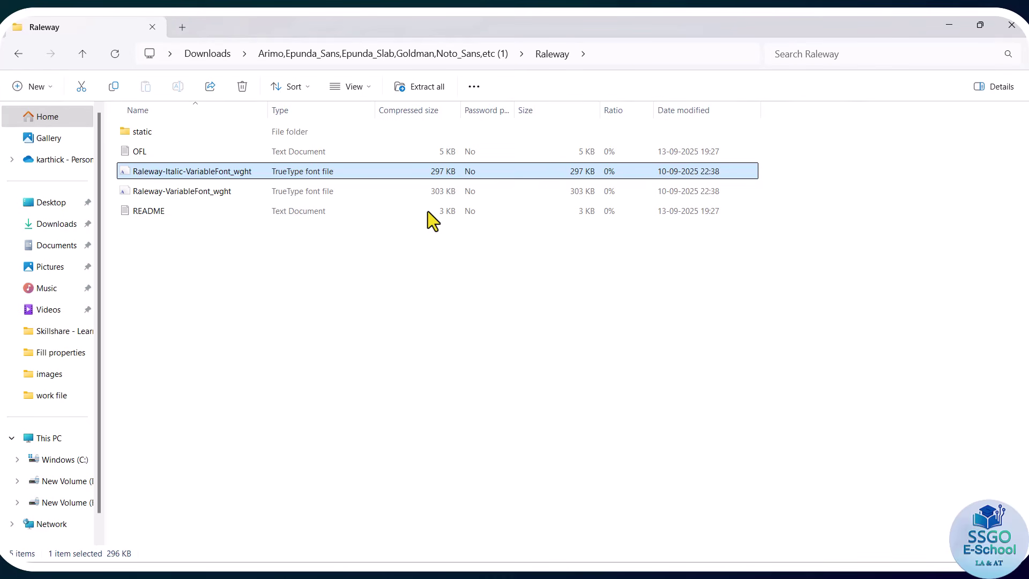
key("alt+Tab")
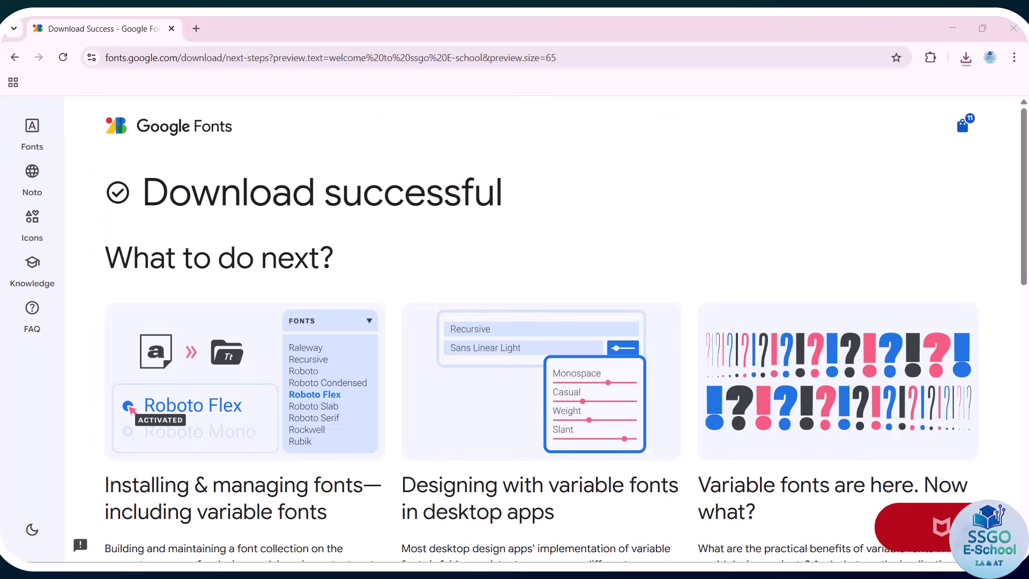